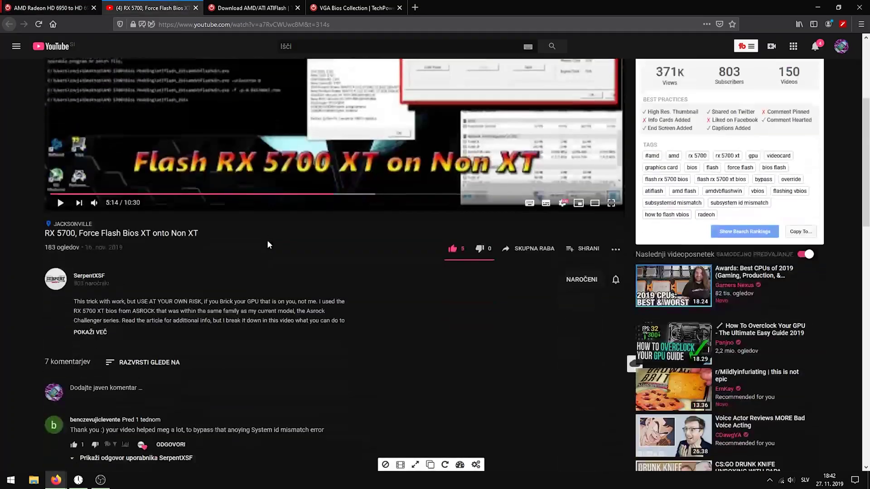
scroll(268, 245, down, 1)
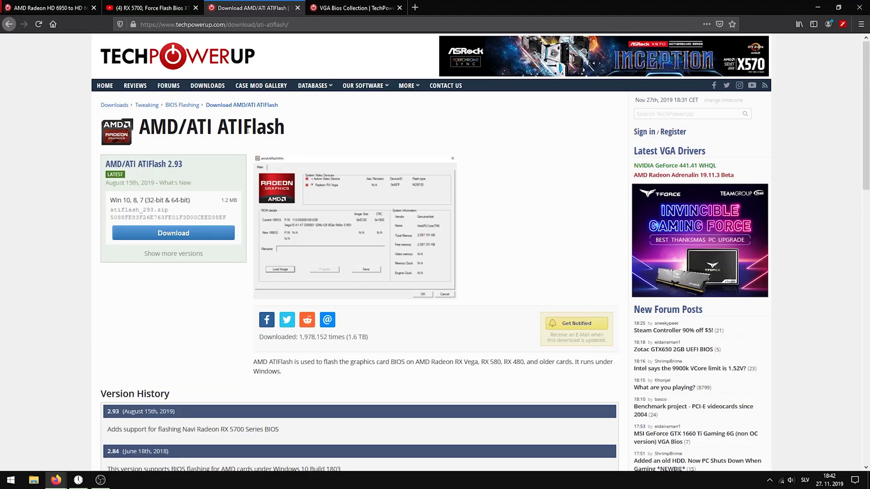
Leave the ATIFlash 2.93 download page for the VGA BIOS Collection page
drag(290, 136, 228, 132)
click(366, 239)
click(344, 8)
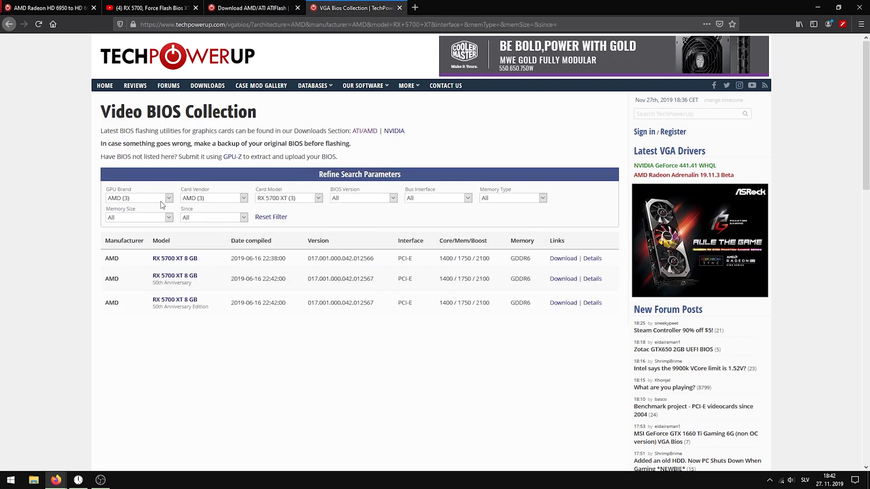
Keep AMD as both GPU Brand and Card Vendor for the RX 5700 XT listing
click(144, 199)
click(187, 190)
click(144, 199)
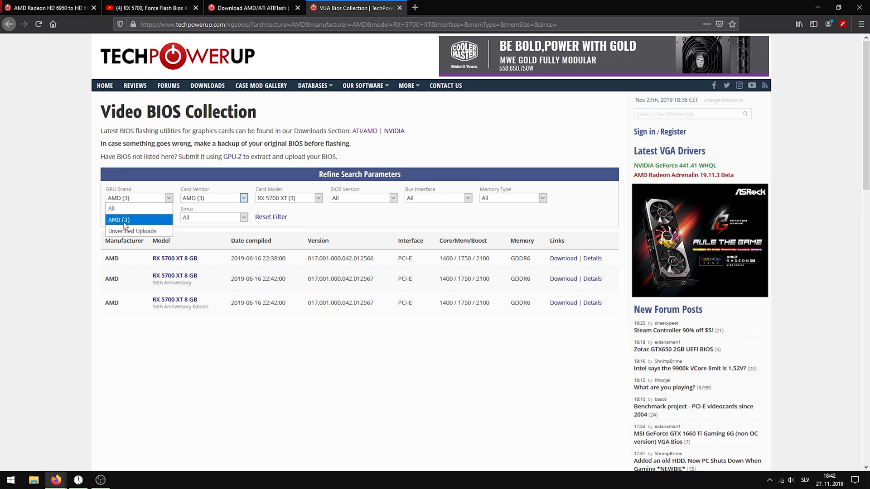
click(174, 209)
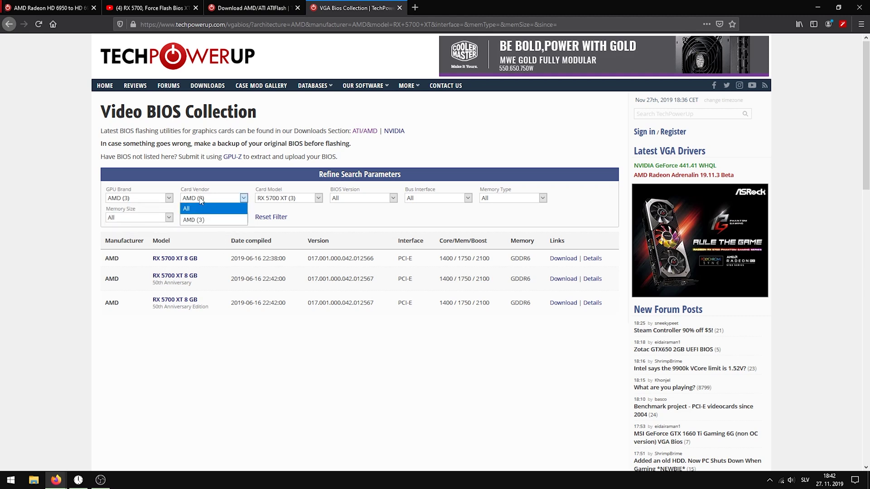
click(212, 180)
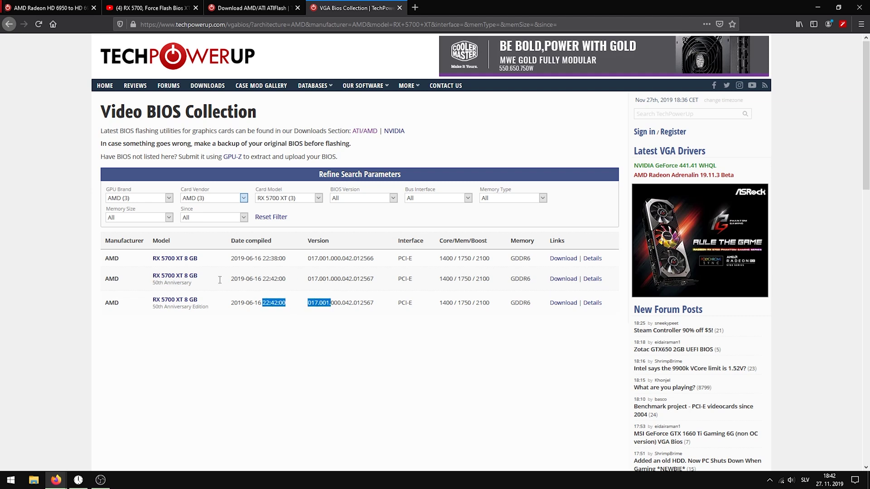
Review the three RX 5700 XT 8 GB BIOS versions and open File Explorer
drag(295, 320, 277, 293)
click(219, 268)
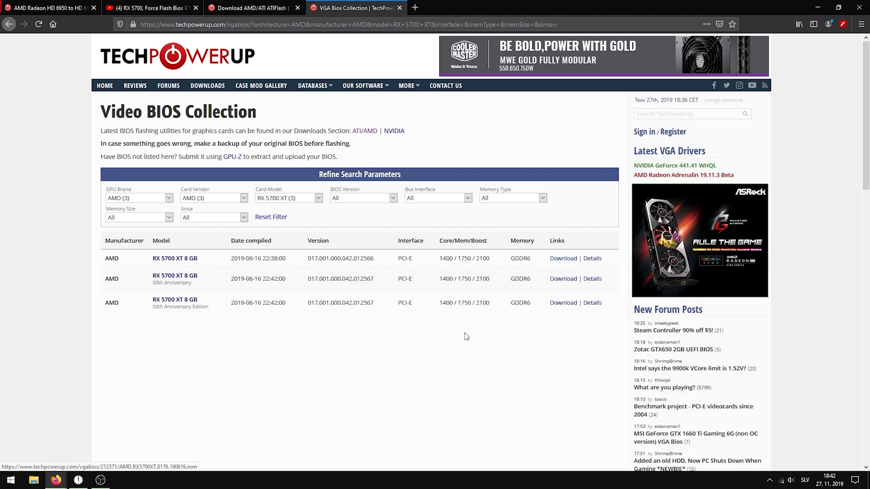
key(super+e)
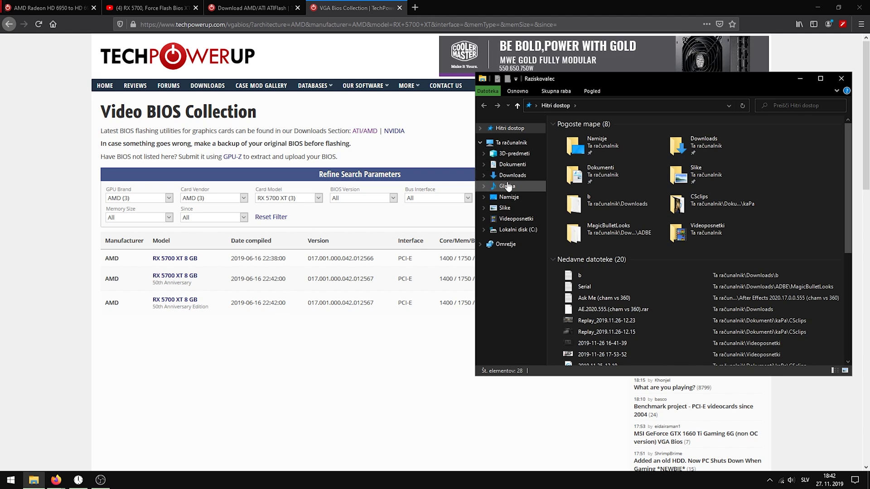
Open Downloads\b\atiflash_293 in a maximized File Explorer window
click(510, 175)
click(820, 78)
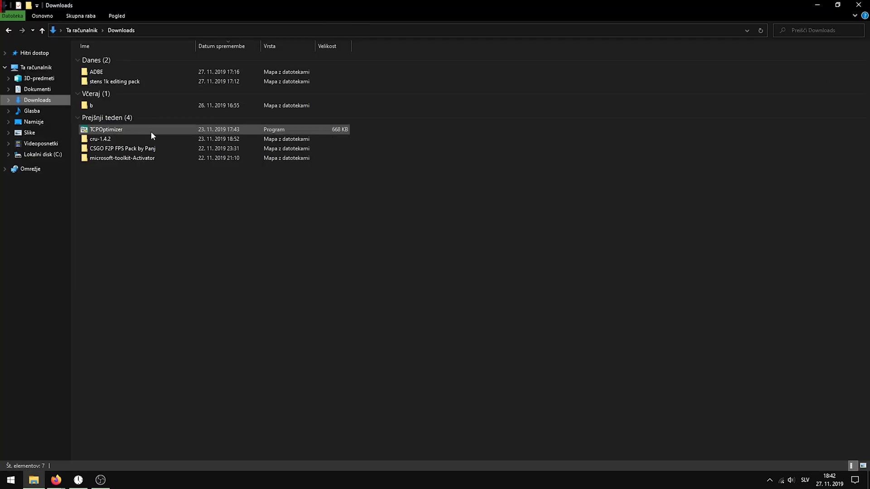
double_click(118, 104)
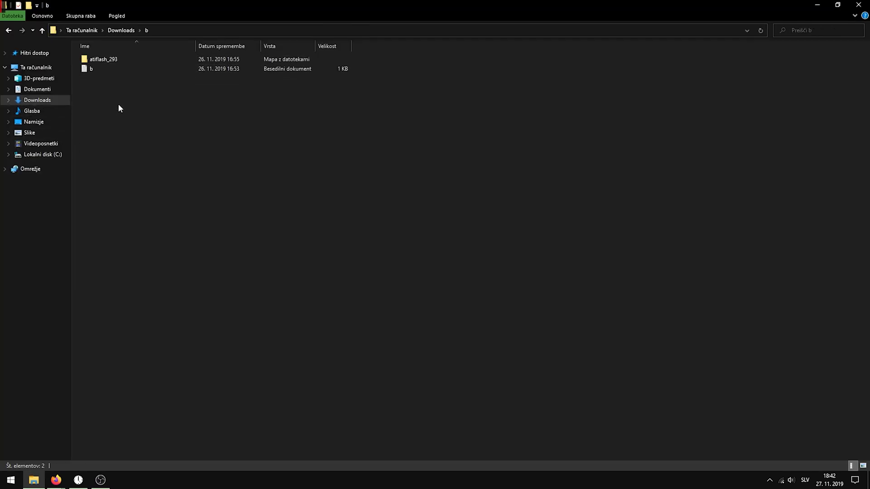
double_click(121, 59)
Inspect the folder's files: amdvbflash, amdvbflashWin and the 512 KB XT.rom
click(136, 230)
click(273, 265)
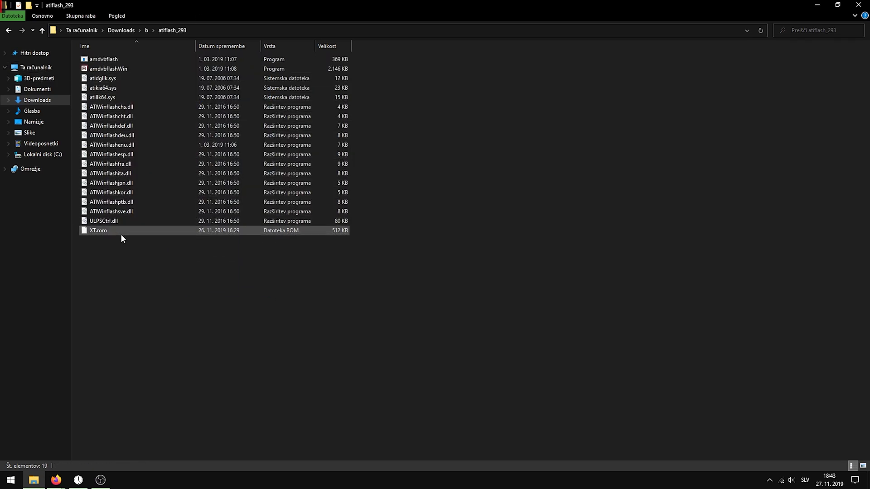
drag(207, 316, 170, 54)
click(296, 337)
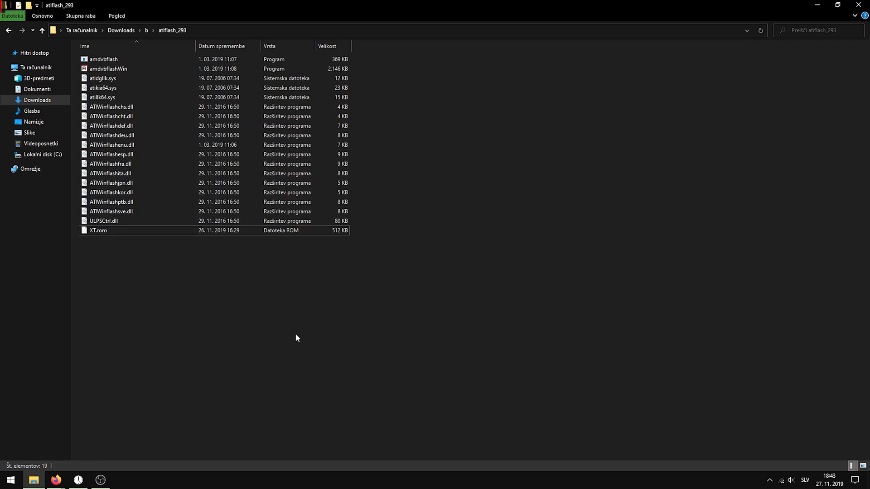
drag(292, 324, 230, 67)
click(172, 30)
click(139, 69)
Copy the atiflash_293 folder path from the address bar
click(201, 30)
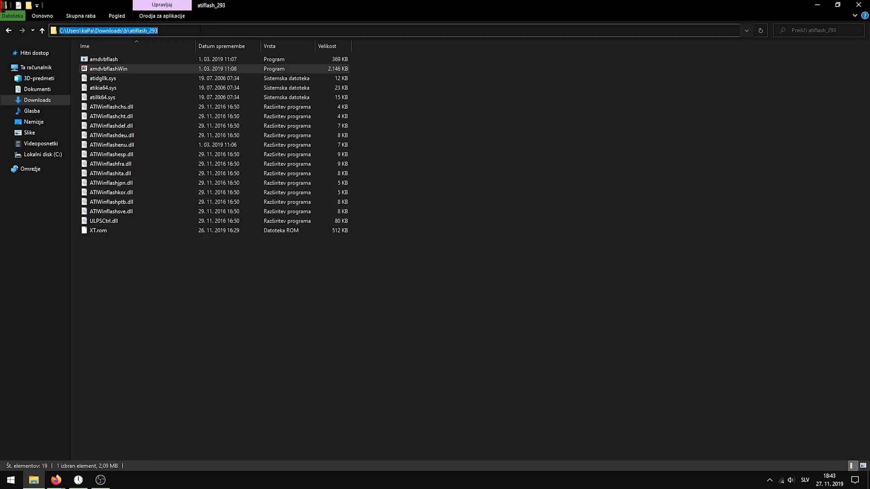
click(201, 403)
click(10, 479)
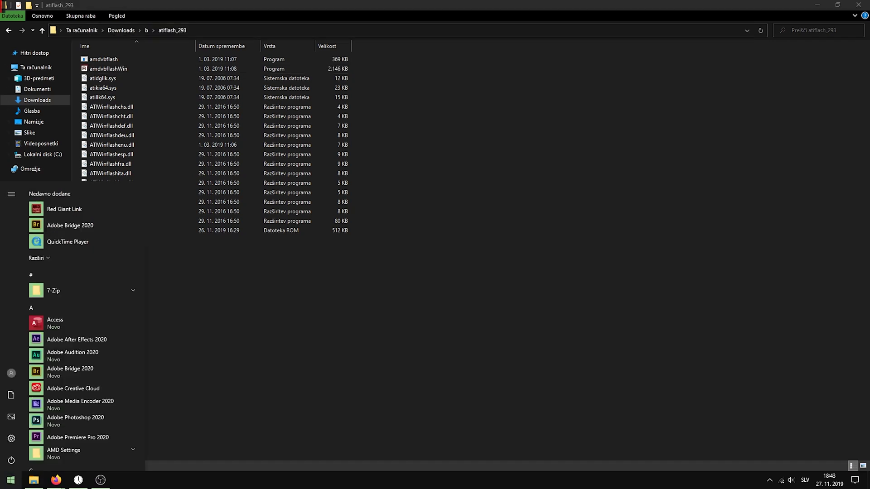
Launch an admin Command Prompt via 'cmd' and cd into the atiflash_293 folder
text(cmd)
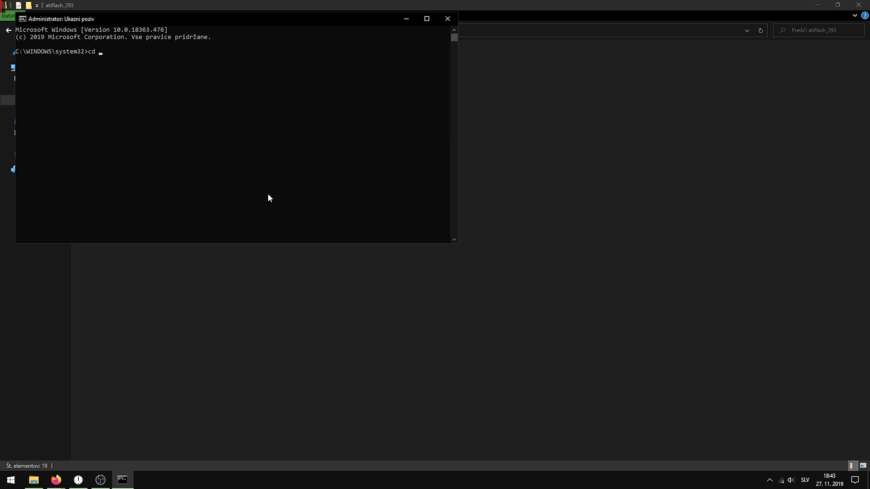
key(Return)
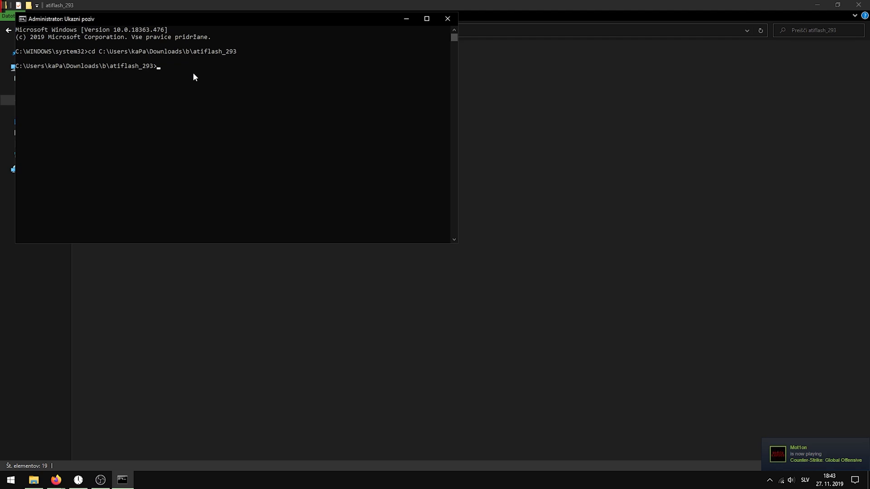
drag(297, 17, 584, 66)
drag(481, 66, 539, 73)
Open the b note in Notepad and copy 'amdvbflashWin.exe -unlockrom 0'
click(34, 481)
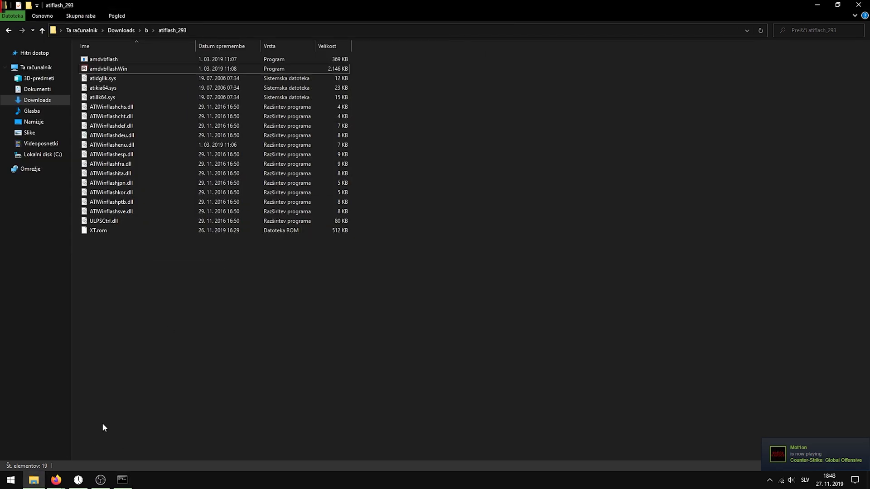
click(8, 31)
double_click(118, 69)
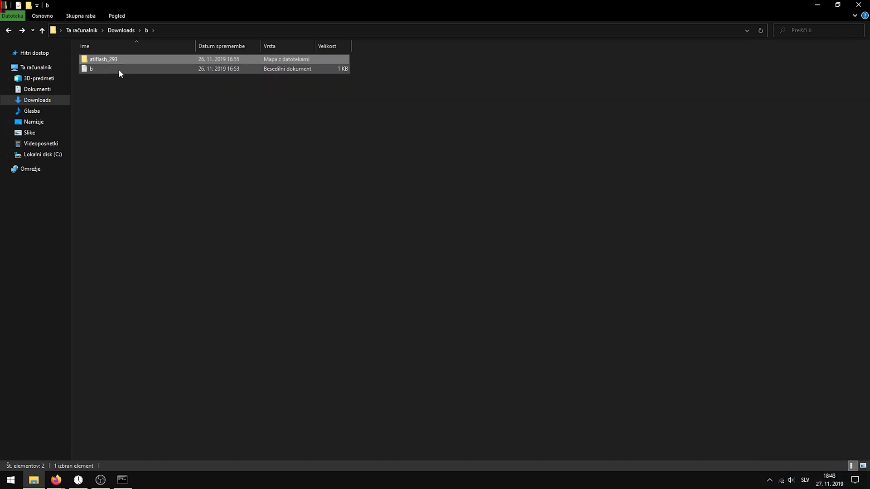
drag(137, 117, 2, 121)
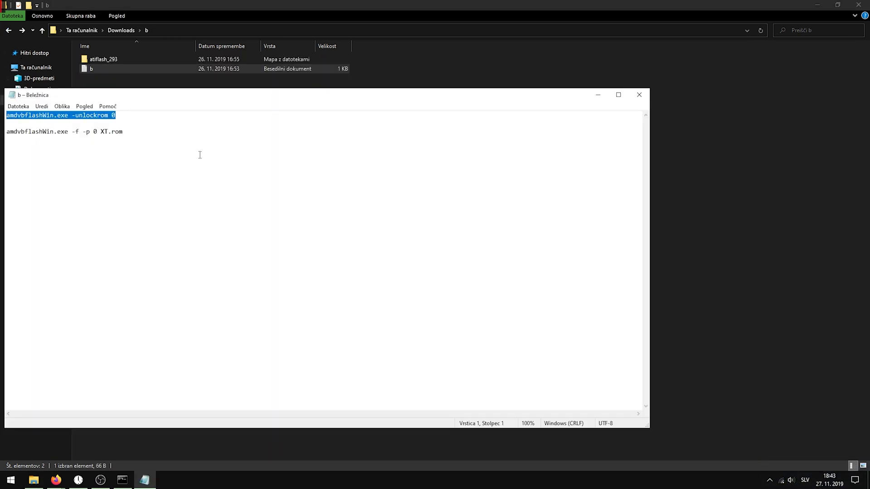
Run the unlock command in Command Prompt and dismiss the ROM Unlocked message
click(129, 485)
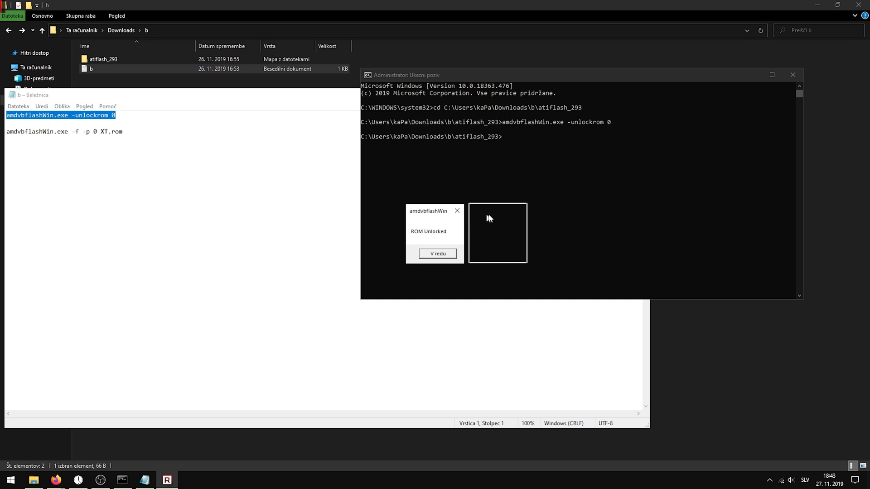
drag(489, 219, 522, 216)
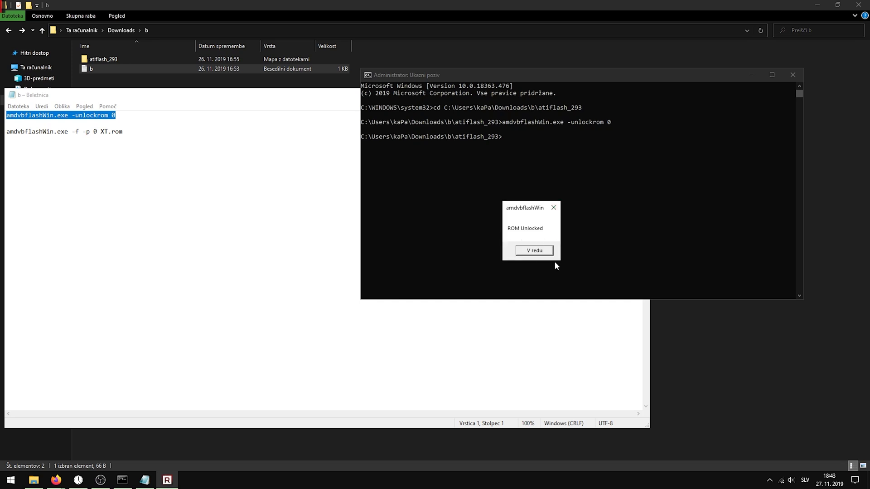
click(546, 253)
Paste and run 'amdvbflashWin.exe -f -p 0 XT.rom' to force-flash card 0
click(225, 154)
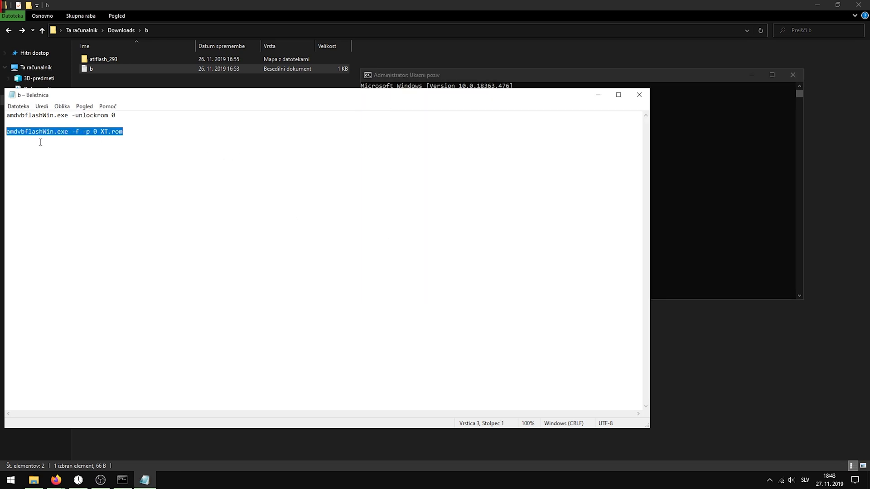
click(739, 146)
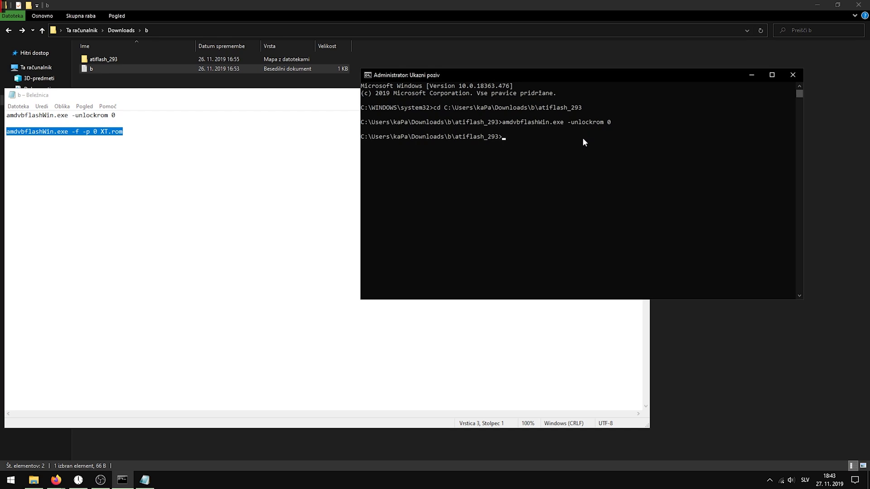
text(amdvbflashWin.exe -f -p 0 XT.rom)
text(XT)
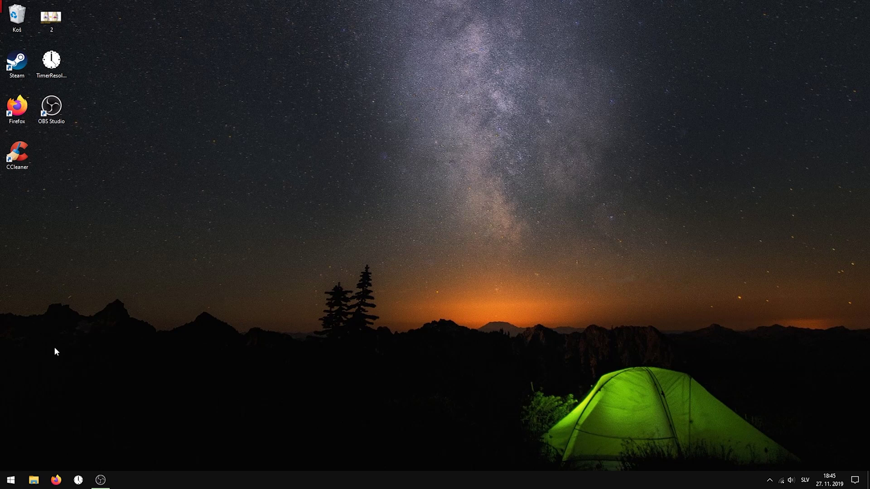
Launch AMD Radeon Settings and confirm the system overview reports RX 5700 XT
key(super)
text(amdf)
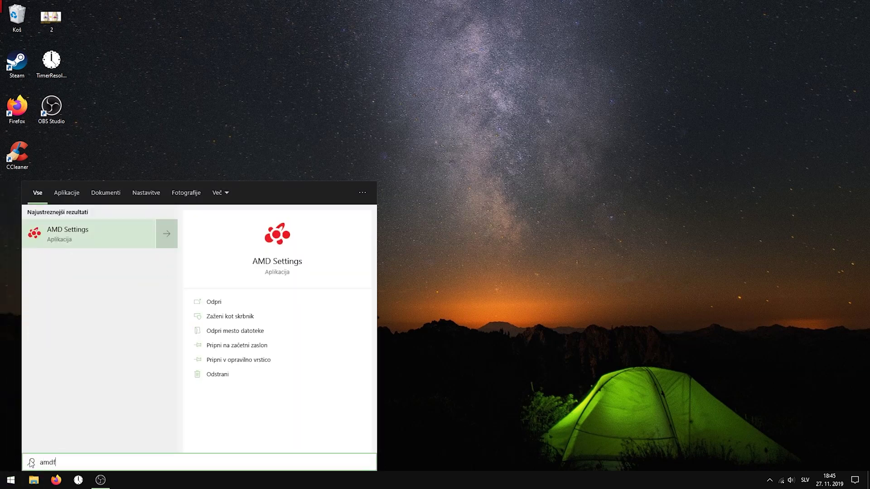
key(Return)
key(alt+F4)
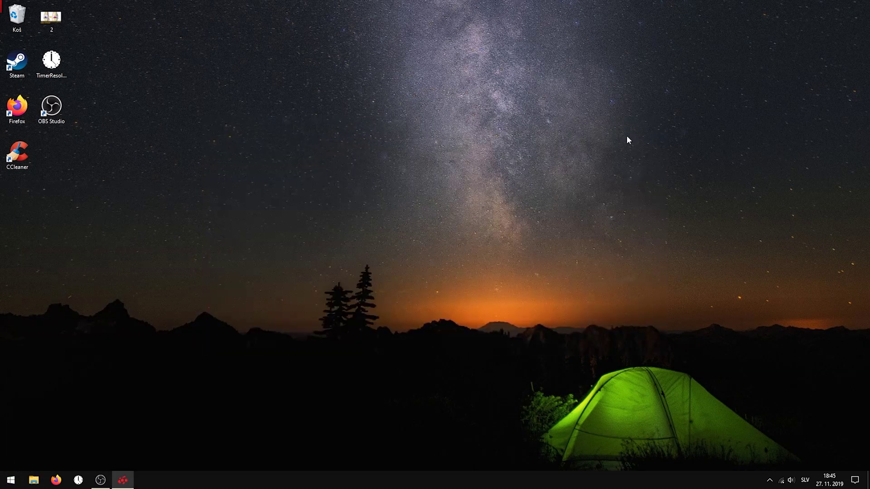
key(super)
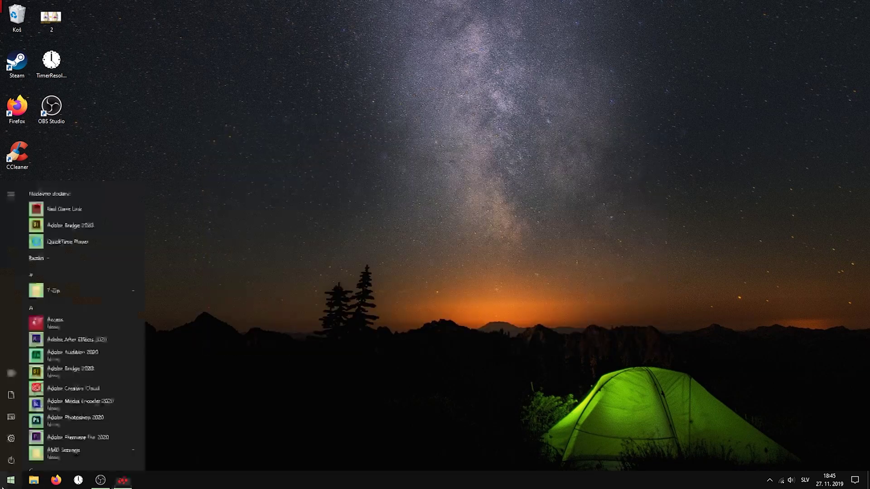
click(123, 480)
click(627, 141)
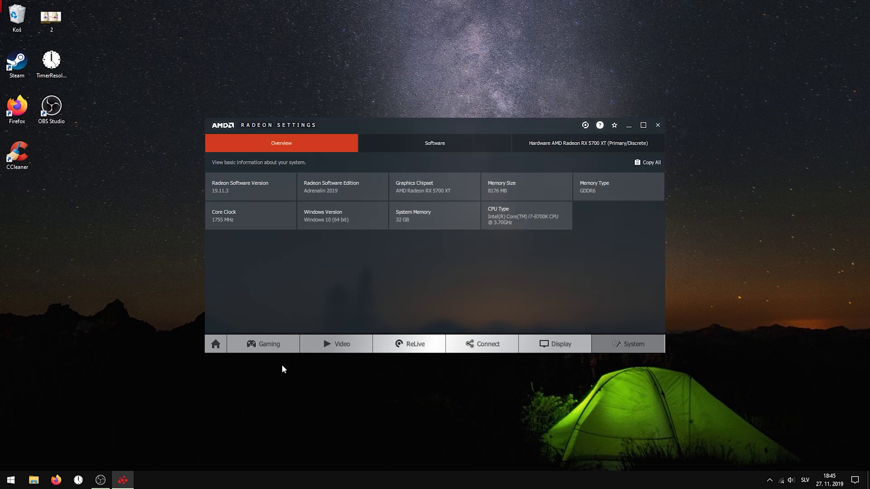
Open Gaming > Global Settings > Global WattMan and review the 800–1950 MHz curves
click(225, 350)
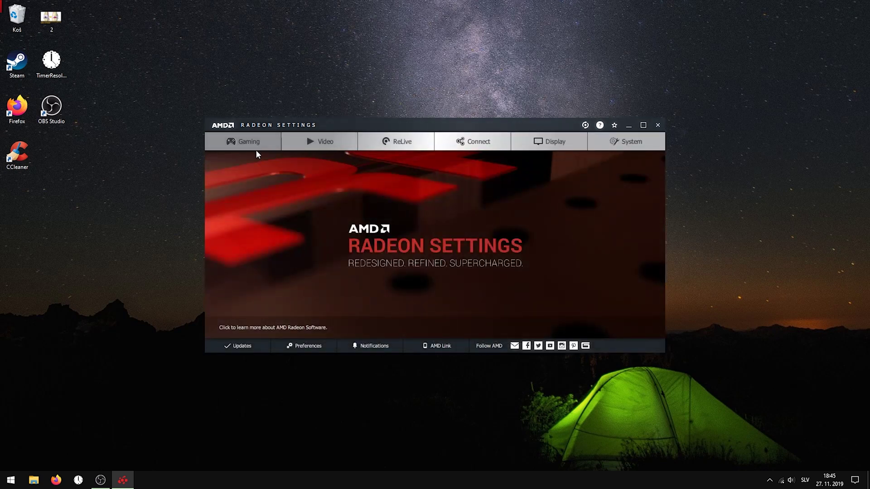
click(257, 149)
click(292, 165)
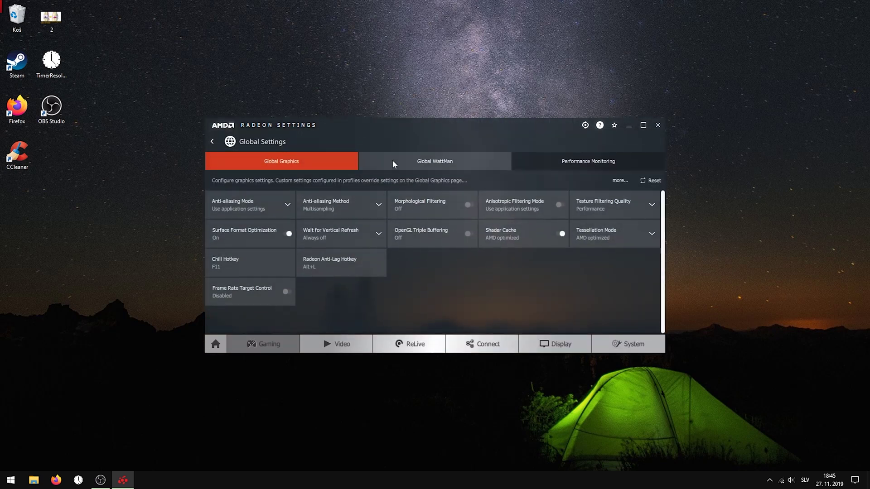
click(398, 160)
scroll(575, 235, down, 5)
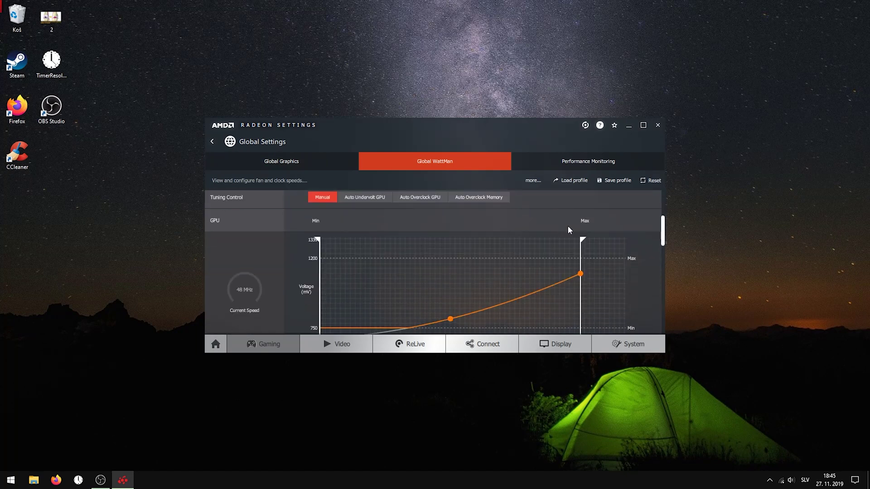
scroll(581, 231, up, 1)
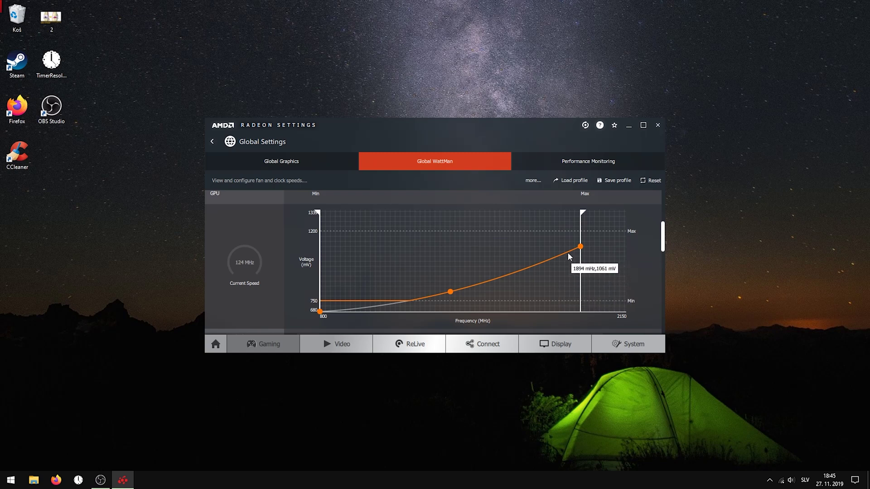
scroll(566, 260, up, 1)
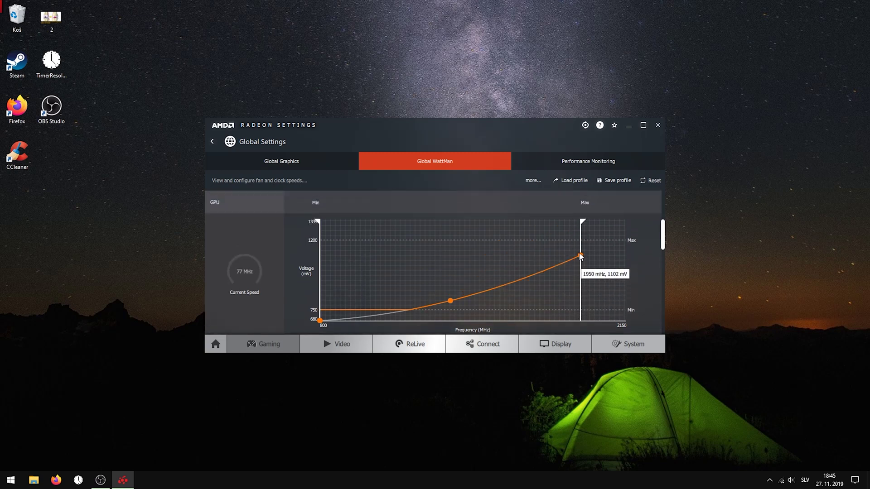
scroll(566, 289, down, 8)
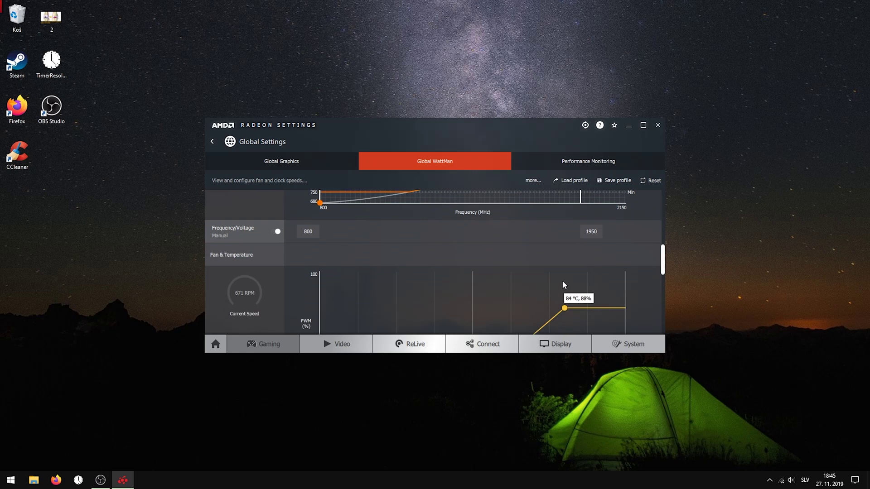